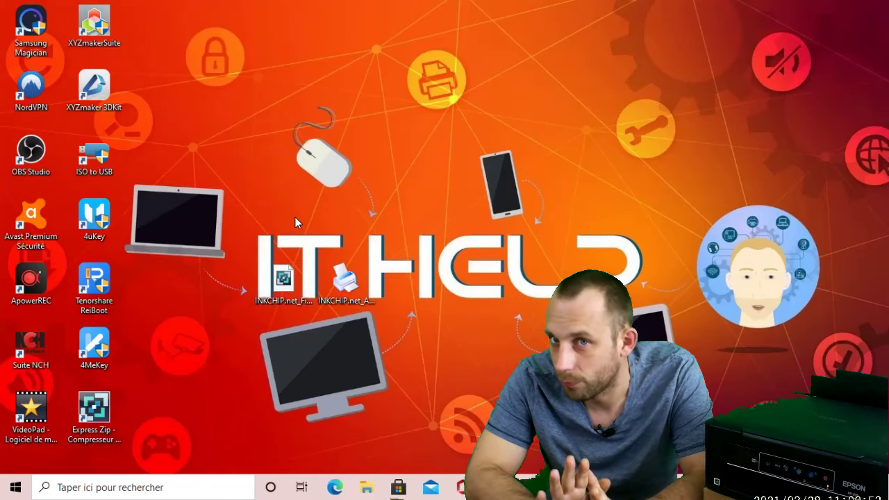
- Extract the INKCHIP.net_Firmware_XP235_v2 folder from the RAR archive to the desktop and place it beside the other INKCHIP.net files
double_click(284, 283)
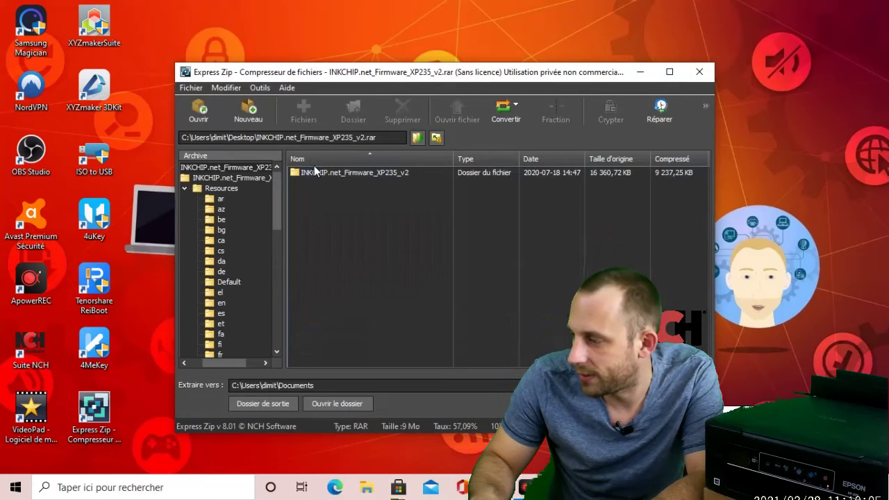
drag(317, 170, 767, 161)
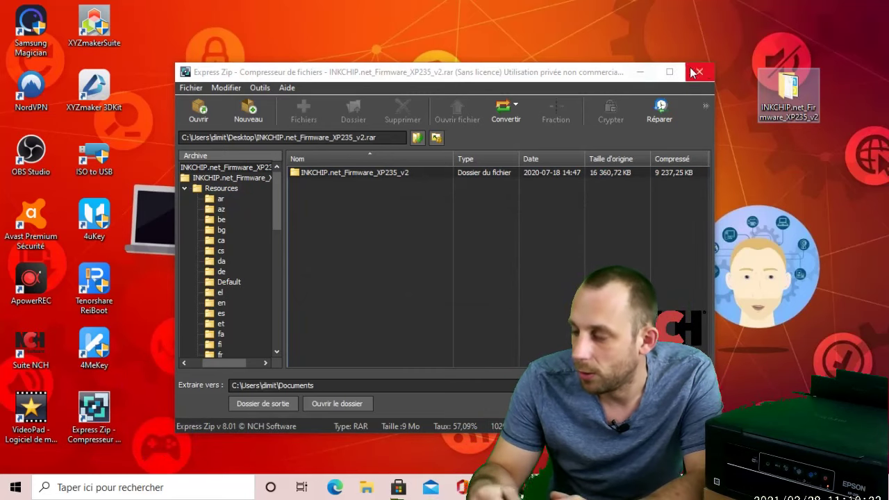
click(639, 73)
drag(790, 95, 537, 155)
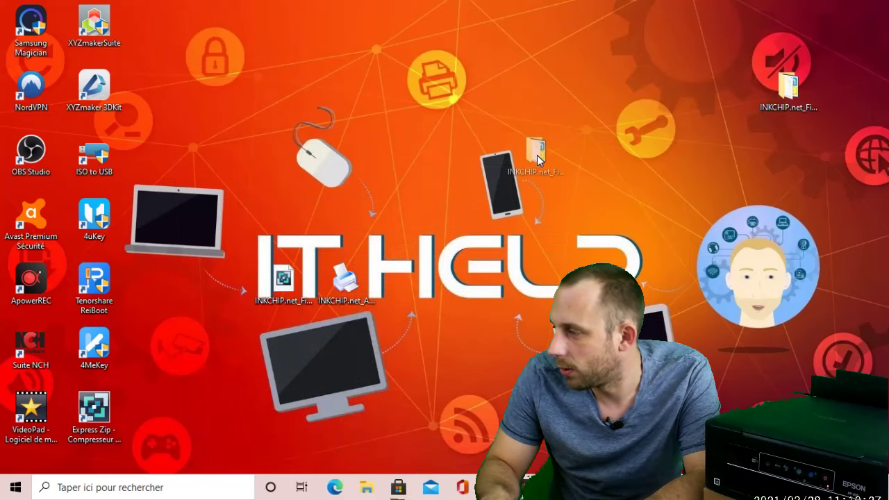
drag(372, 172, 414, 285)
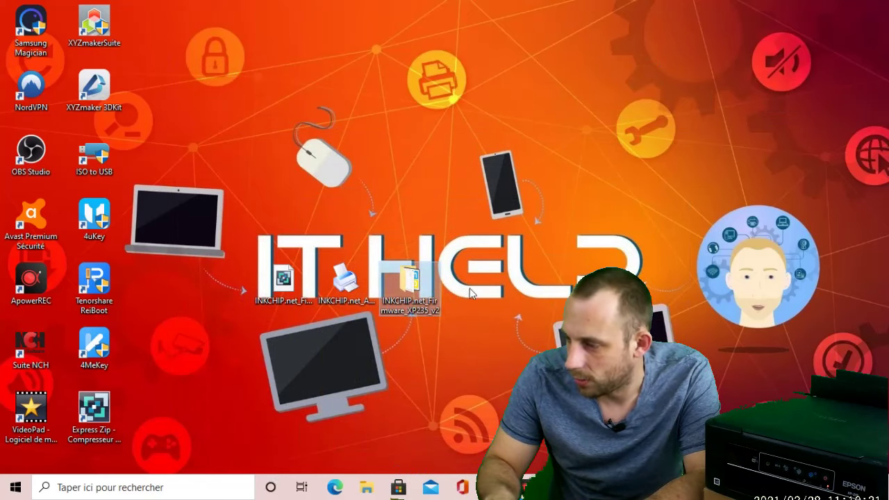
- Run INKCHIP.net_Firmware_XP235 from the extracted folder and accept the software licence agreement
double_click(424, 279)
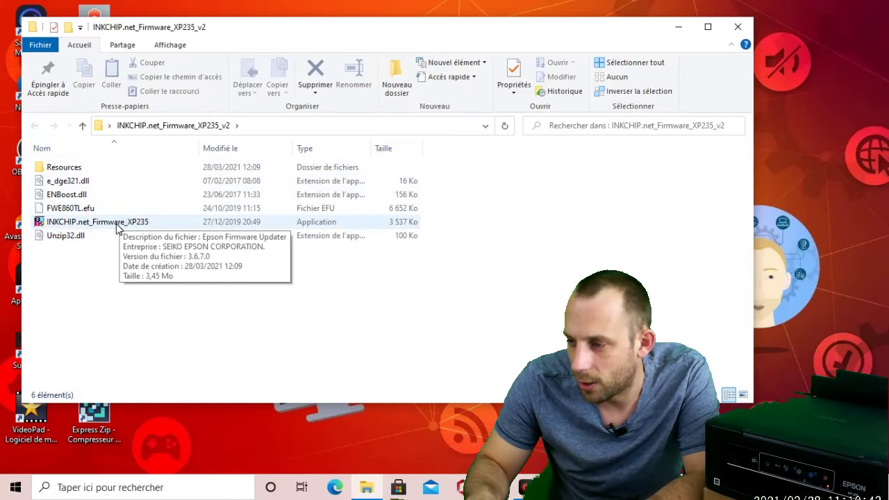
double_click(116, 229)
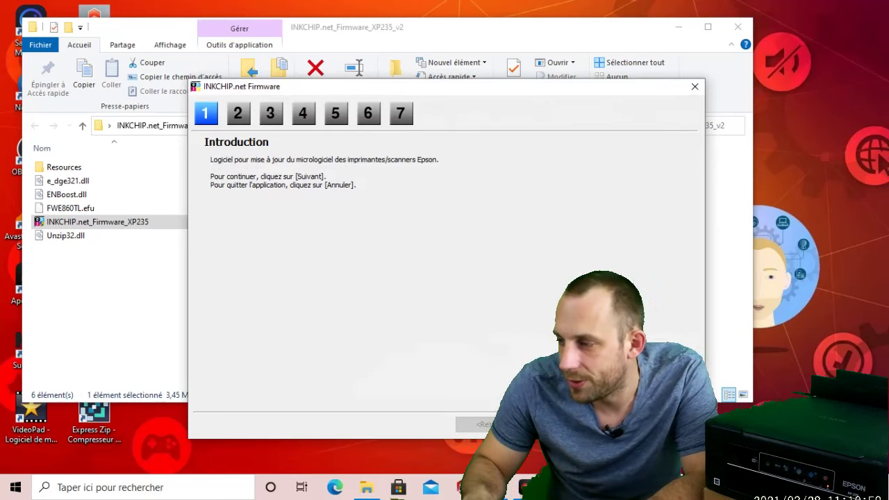
click(538, 424)
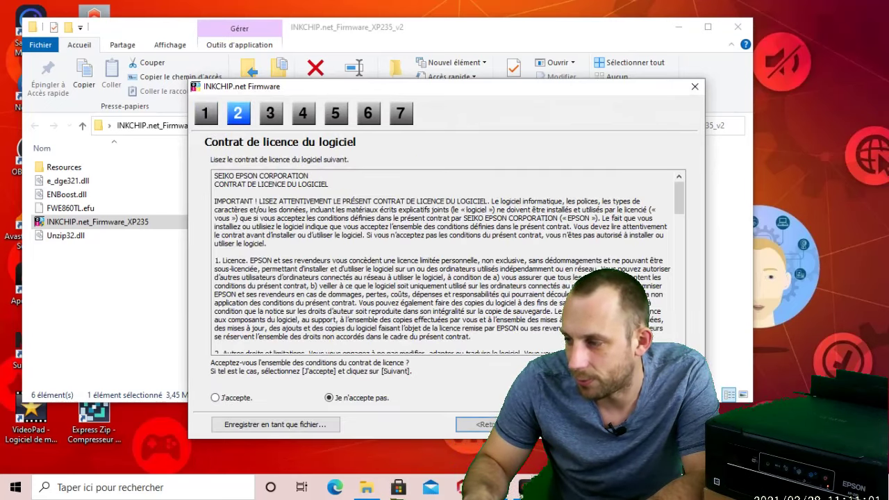
click(221, 398)
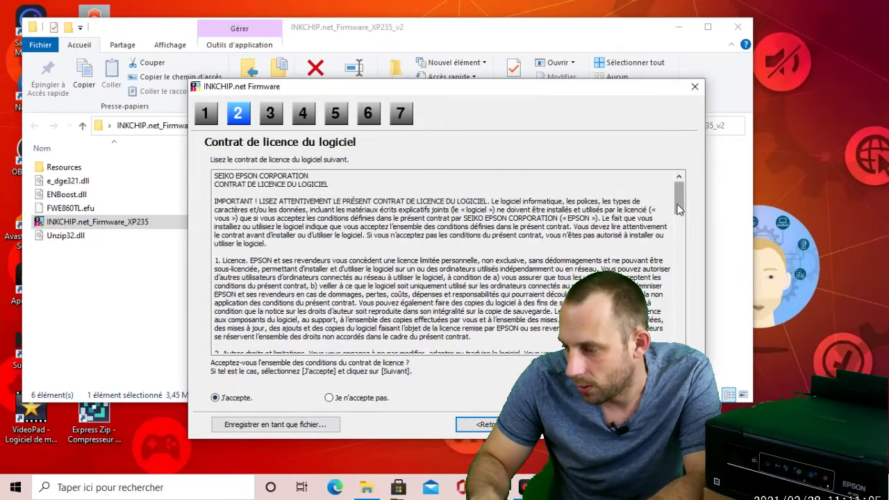
drag(679, 207, 687, 338)
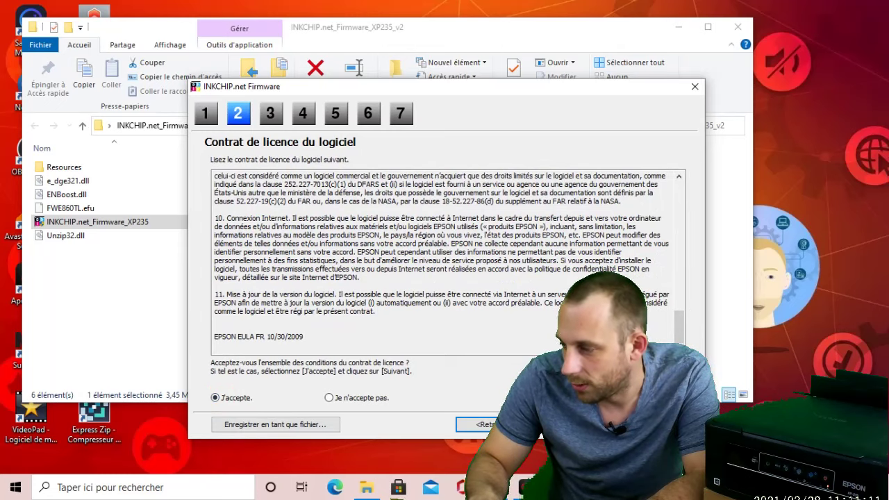
key(Return)
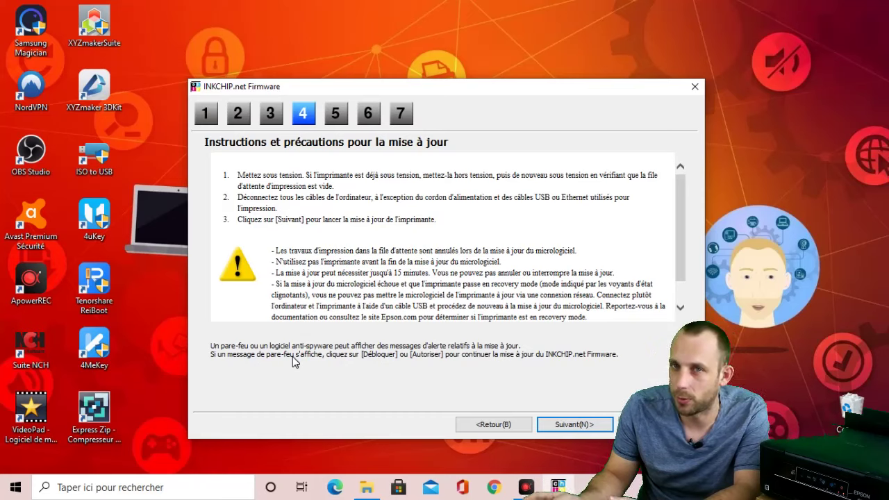
- Continue past the update instructions, select the USB-connected printer and start the firmware update
click(566, 424)
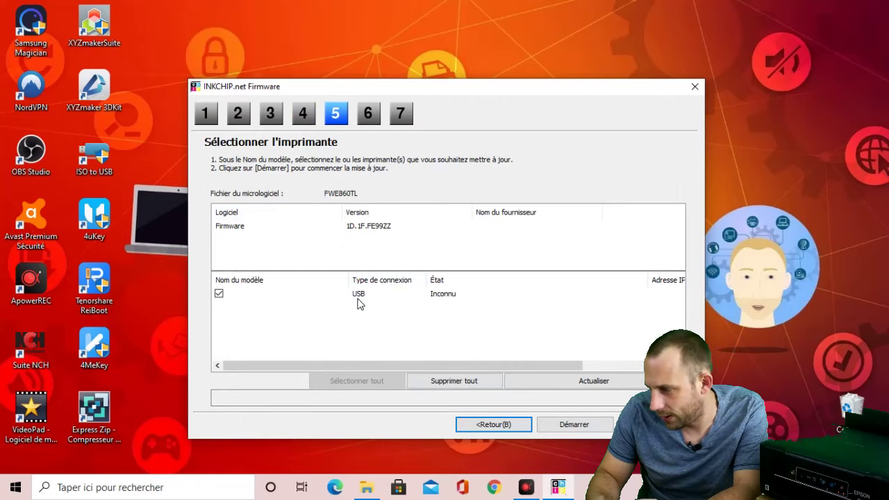
click(442, 297)
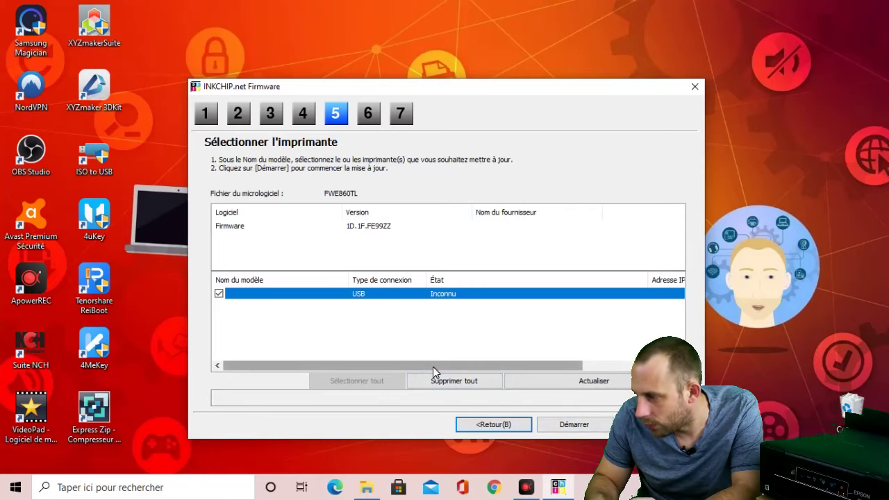
drag(432, 366, 301, 398)
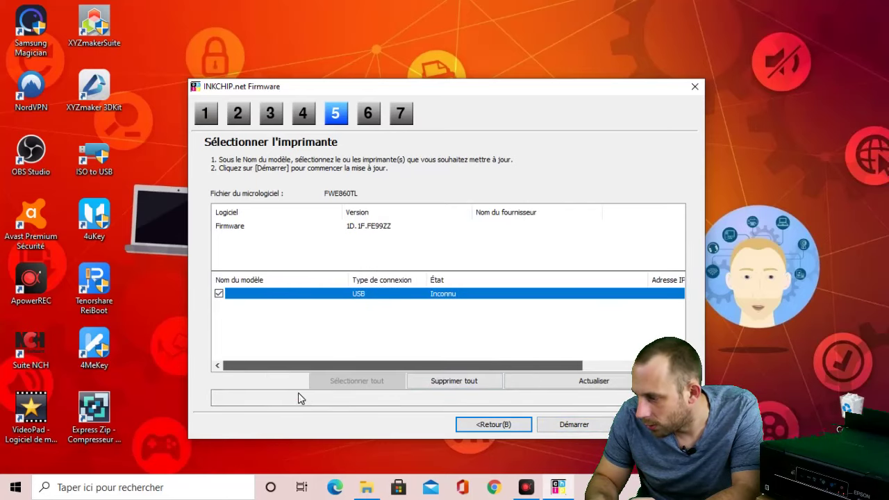
click(564, 426)
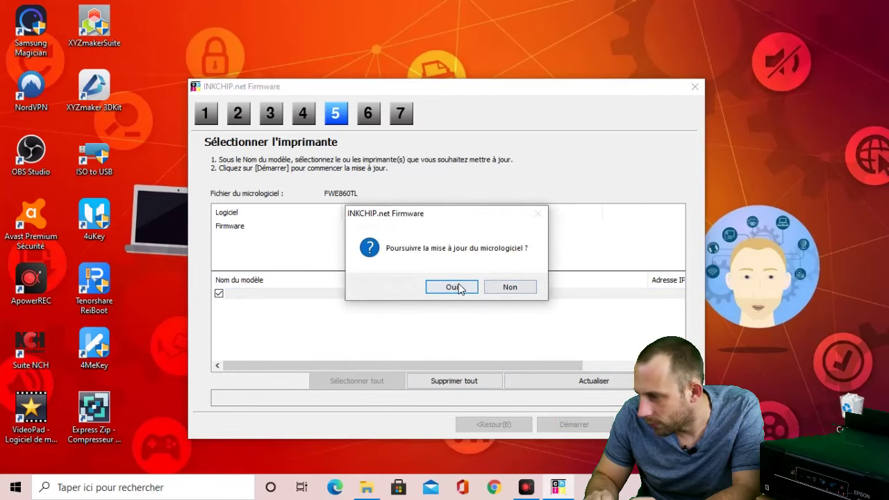
click(454, 287)
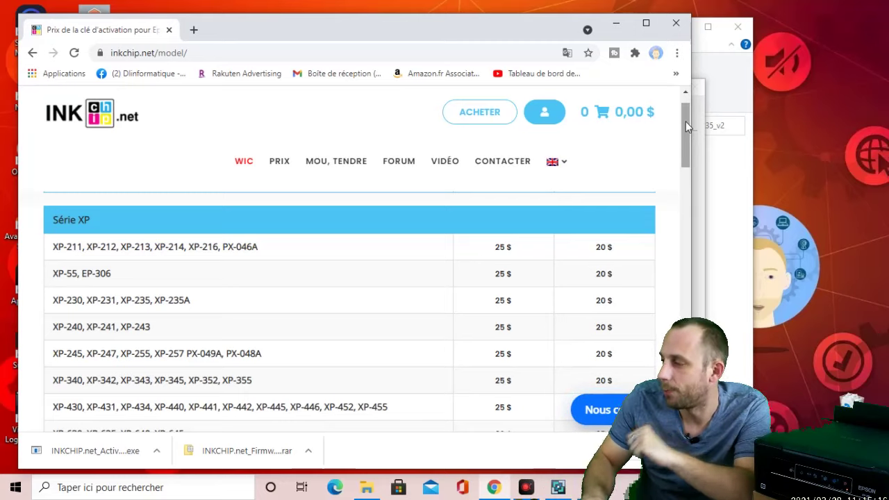
- Examine the activation key price list by printer series on inkchip.net in Chrome, including the XP-235 row
mouse_move(685, 122)
mouse_down()
mouse_move(688, 139)
mouse_move(686, 122)
mouse_up()
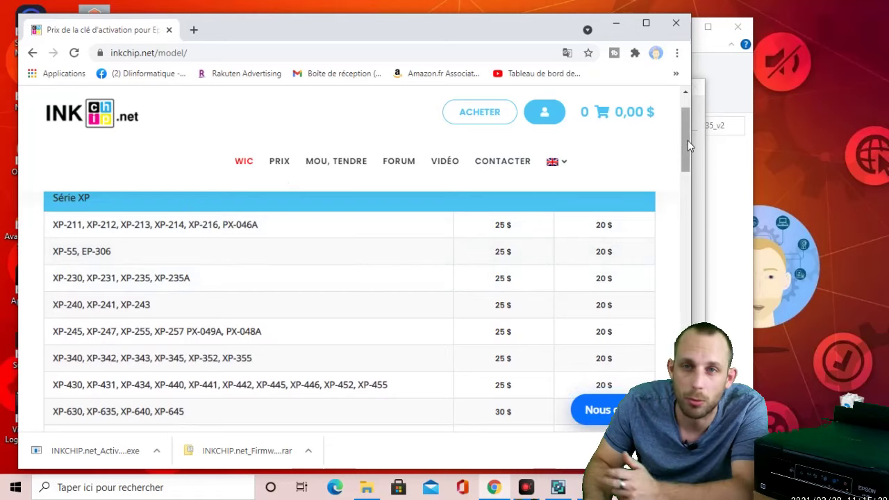
drag(687, 140, 689, 187)
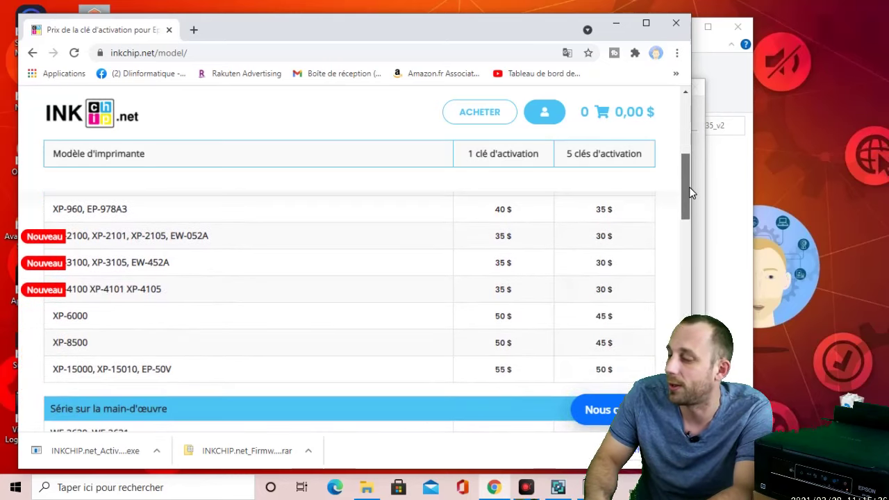
scroll(689, 186, down, 2)
scroll(702, 218, down, 3)
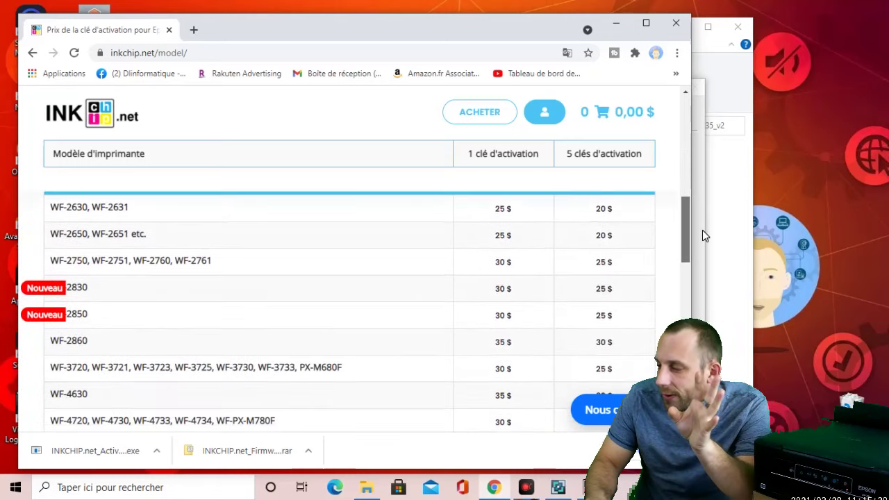
scroll(702, 232, down, 2)
scroll(708, 259, down, 3)
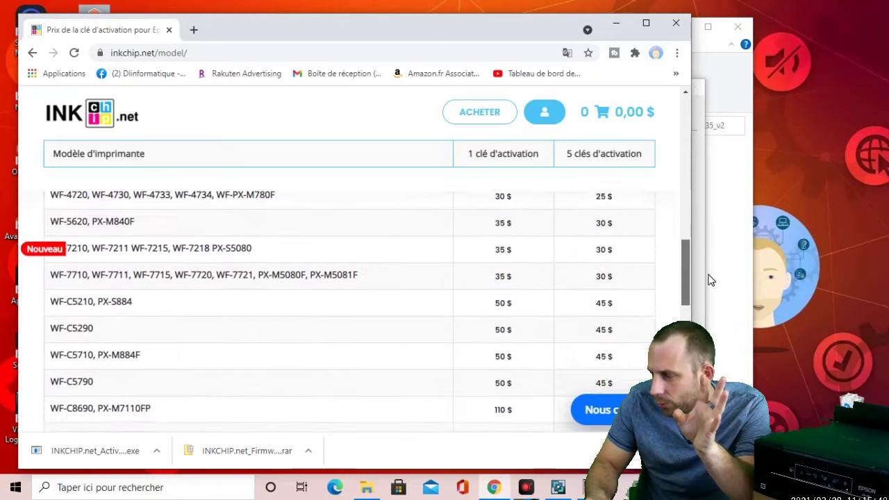
scroll(706, 265, up, 2)
scroll(705, 261, up, 1)
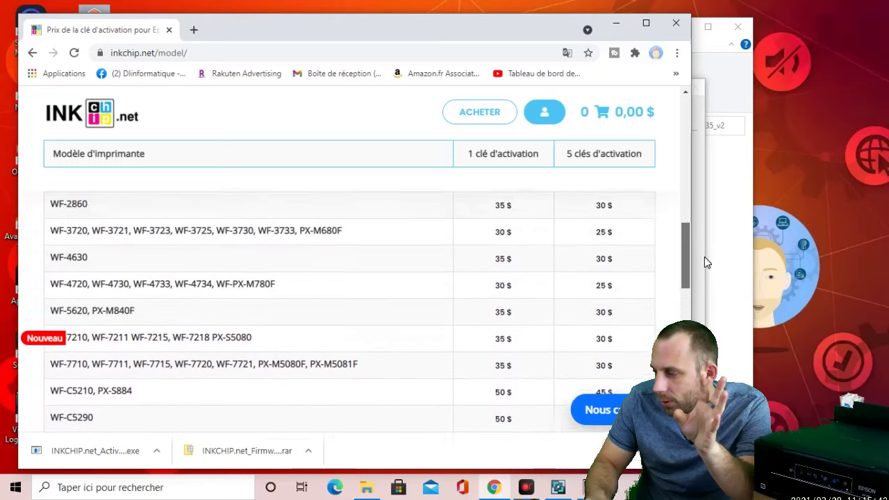
scroll(704, 280, down, 4)
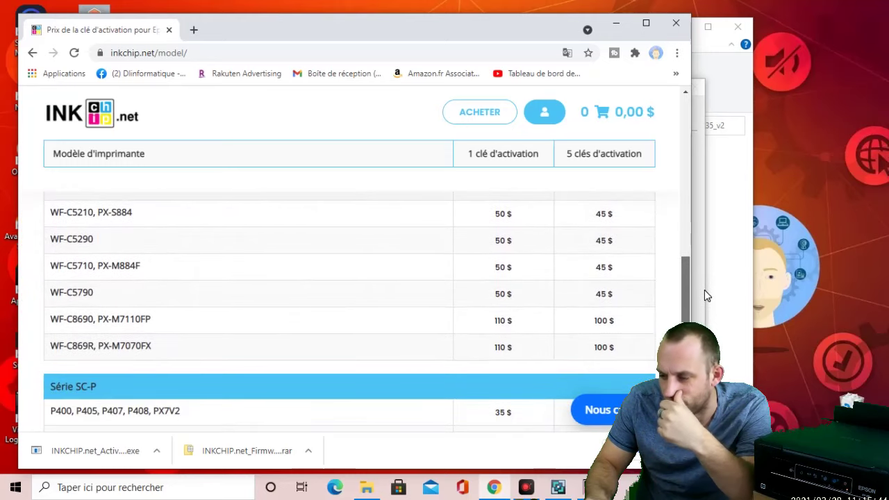
scroll(703, 302, down, 1)
scroll(703, 311, down, 1)
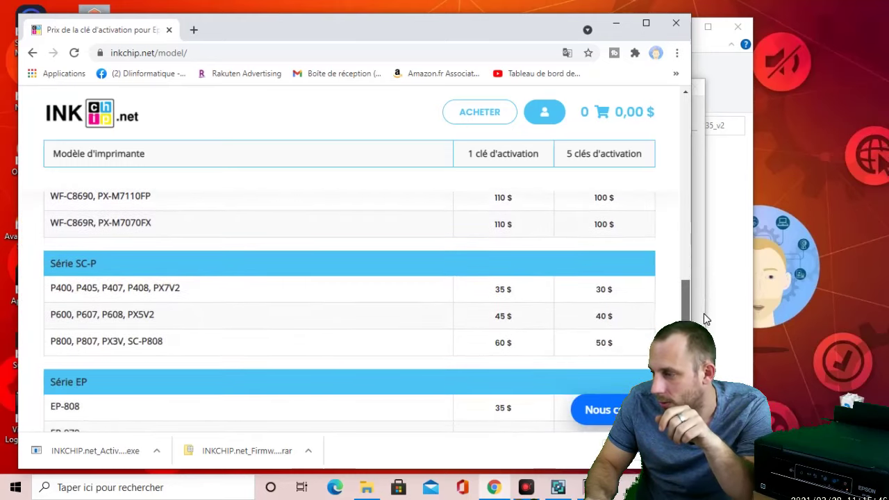
scroll(702, 290, up, 1)
drag(686, 292, 683, 122)
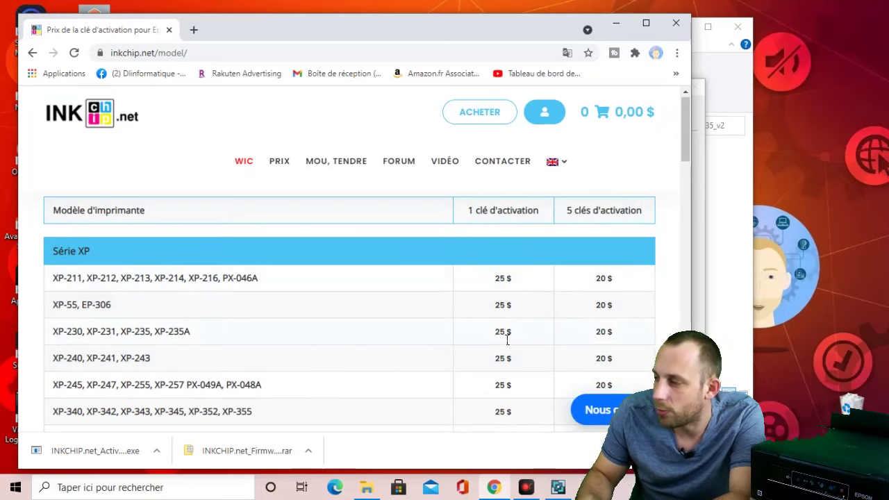
double_click(179, 331)
- Open the inkchip.net purchase page and add one XP Series activation code for the XP-235, XP-235A to the cart
click(479, 123)
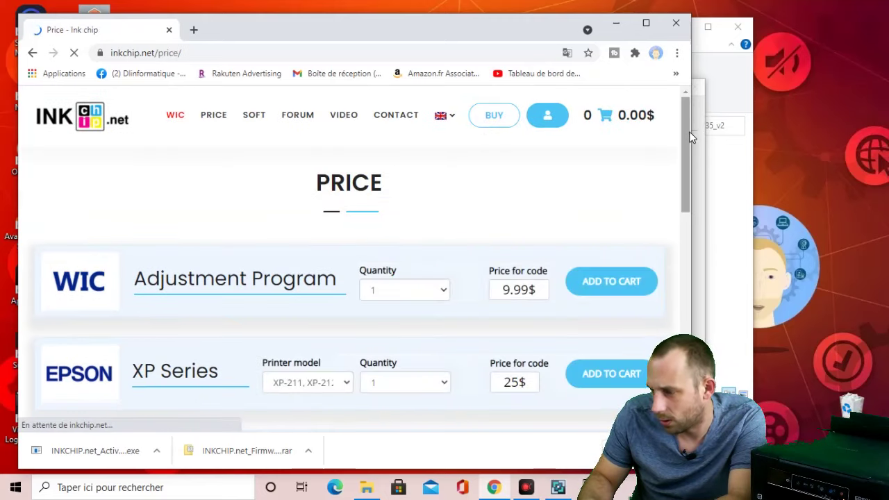
drag(689, 136, 688, 189)
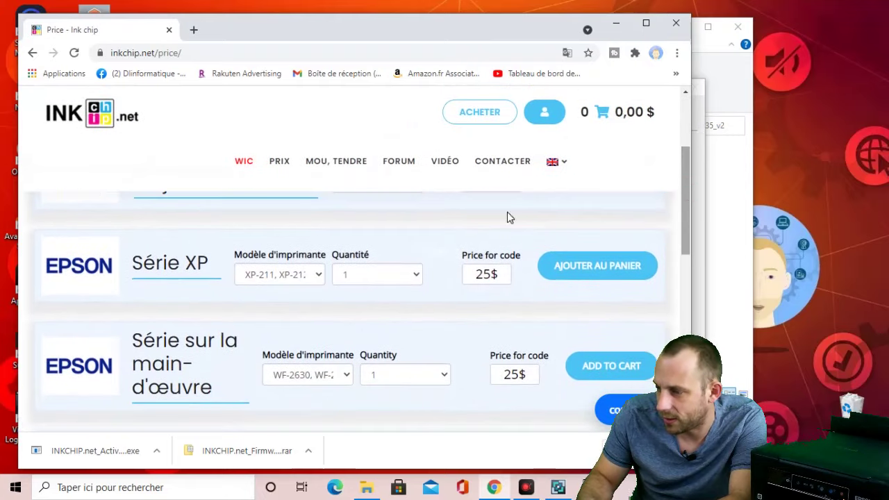
click(313, 277)
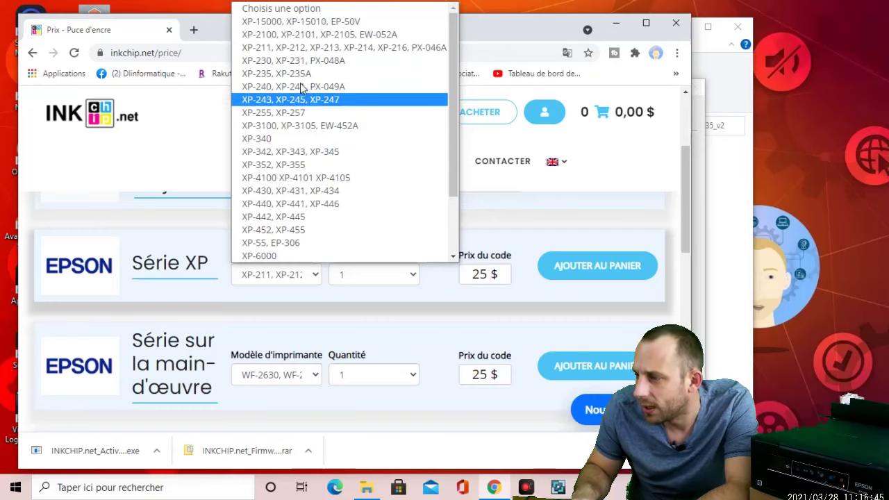
key(Escape)
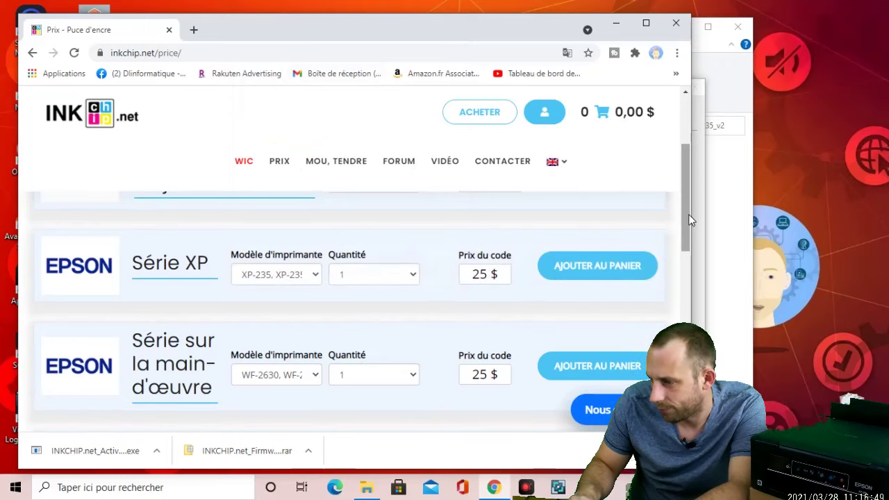
mouse_move(689, 219)
mouse_down()
mouse_move(689, 227)
mouse_move(686, 208)
mouse_up()
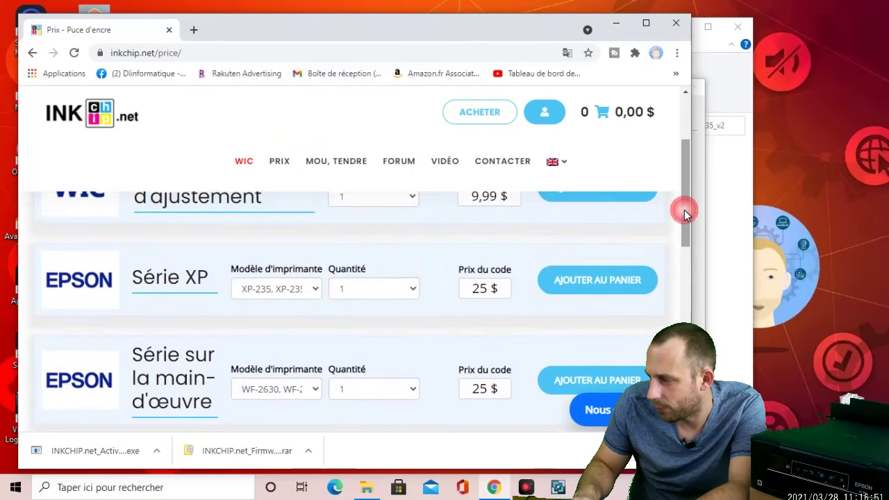
click(600, 282)
- View the account login page on inkchip.net and close the browser
click(544, 113)
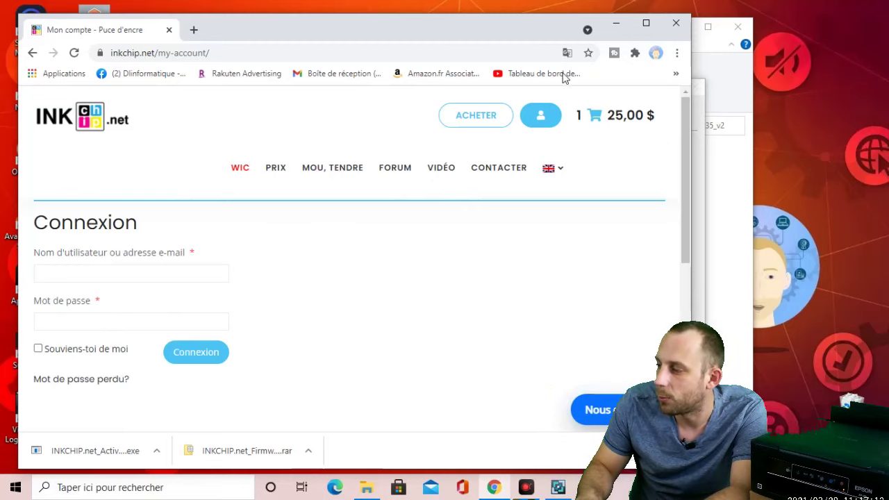
mouse_move(555, 173)
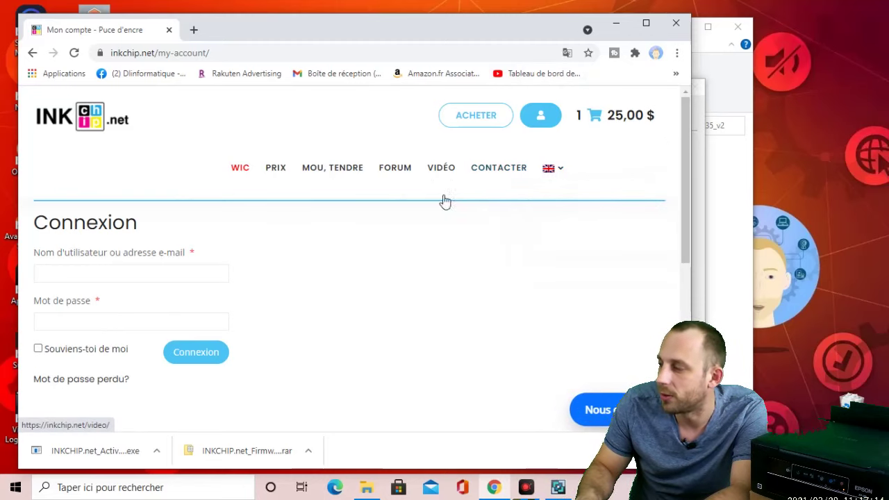
click(676, 25)
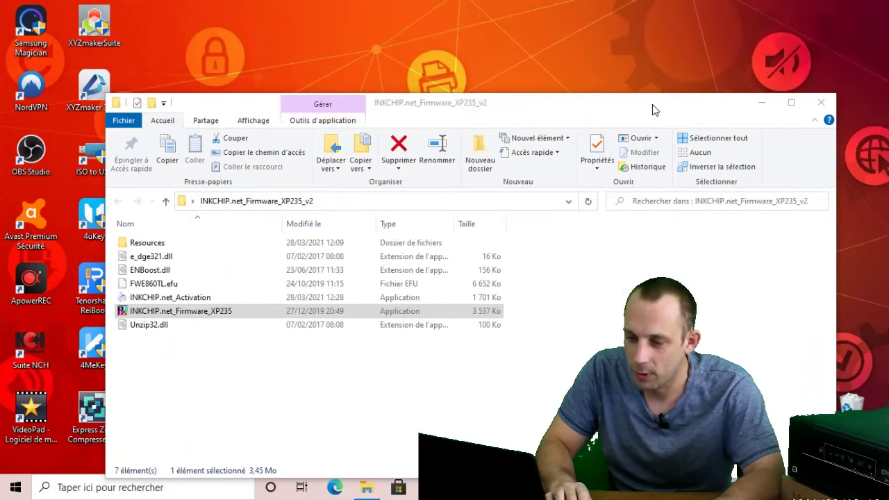
- Open INKCHIP.net_Activation and activate the XP-235 Series printer online by pasting the purchased activation key as the SN
double_click(161, 298)
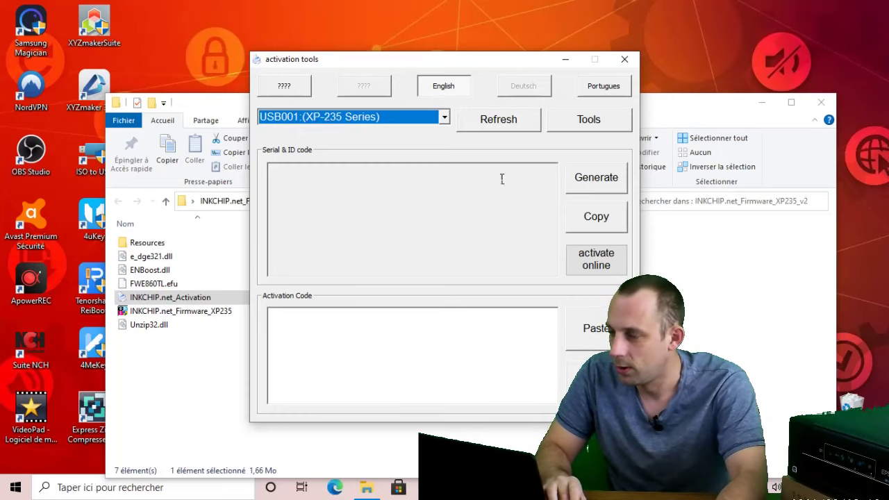
click(593, 271)
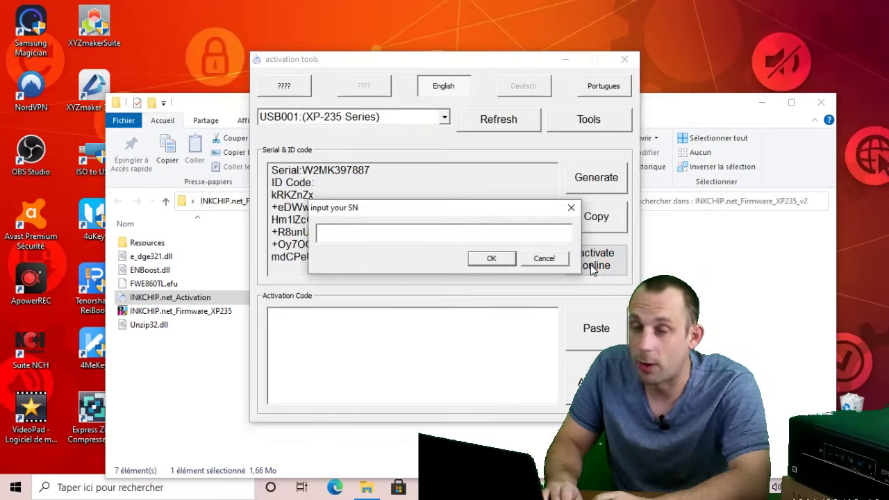
right_click(350, 232)
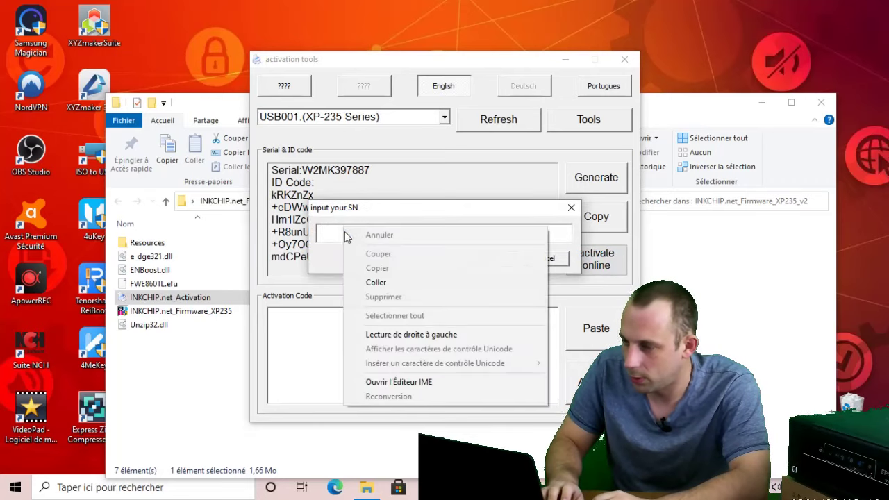
click(369, 283)
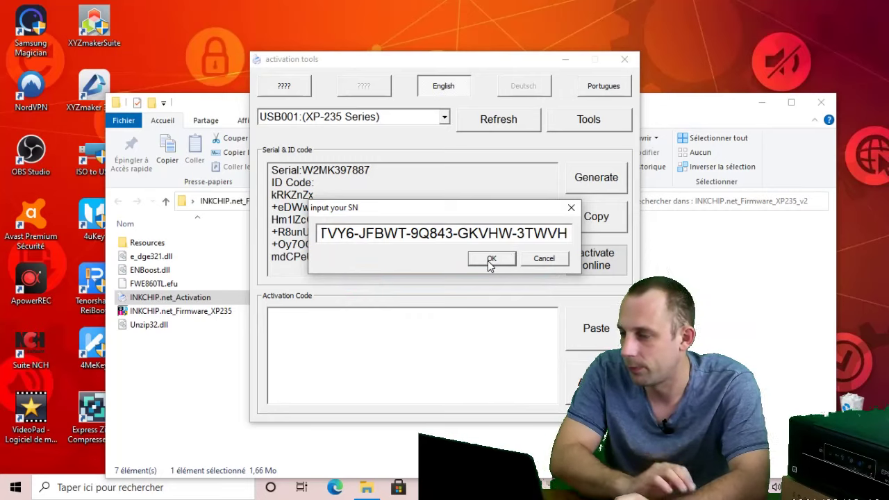
click(488, 258)
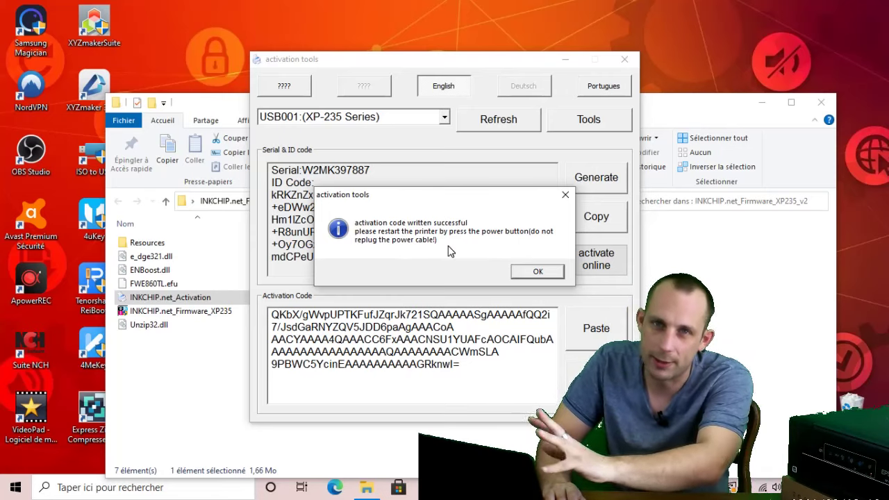
click(535, 272)
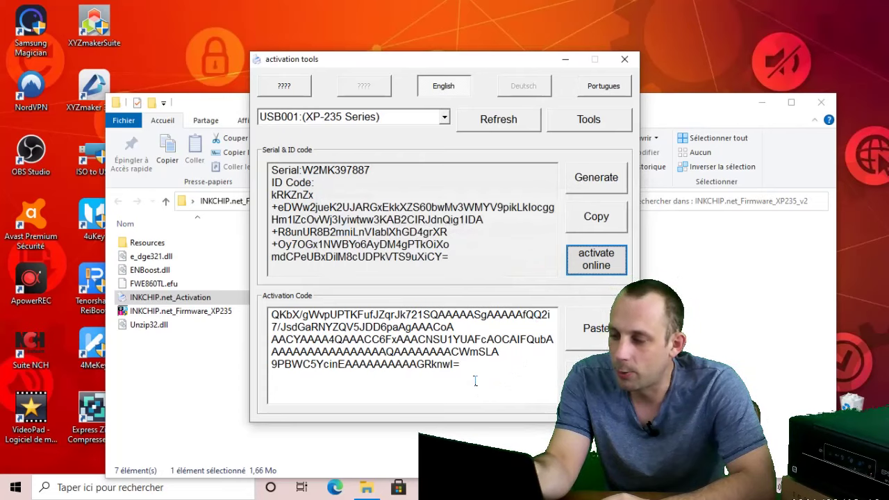
- Copy the full activation code from the activation tool and paste it into a new Bloc-notes document
drag(475, 380, 271, 314)
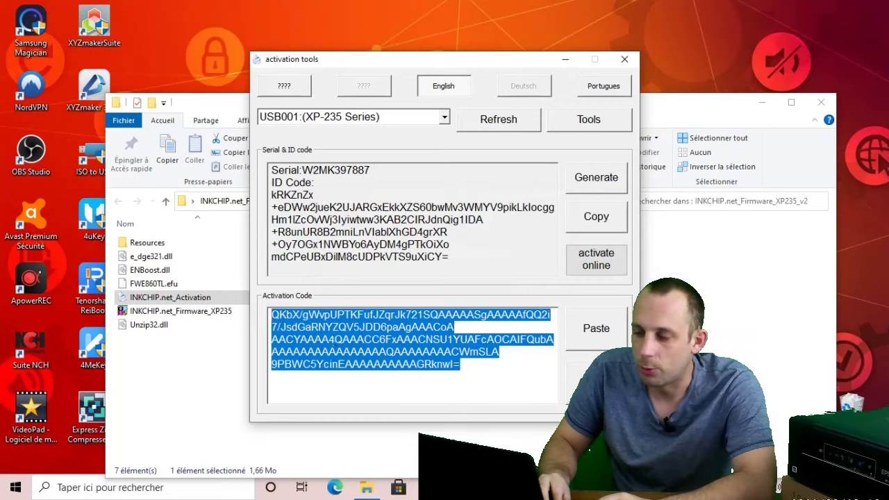
right_click(329, 336)
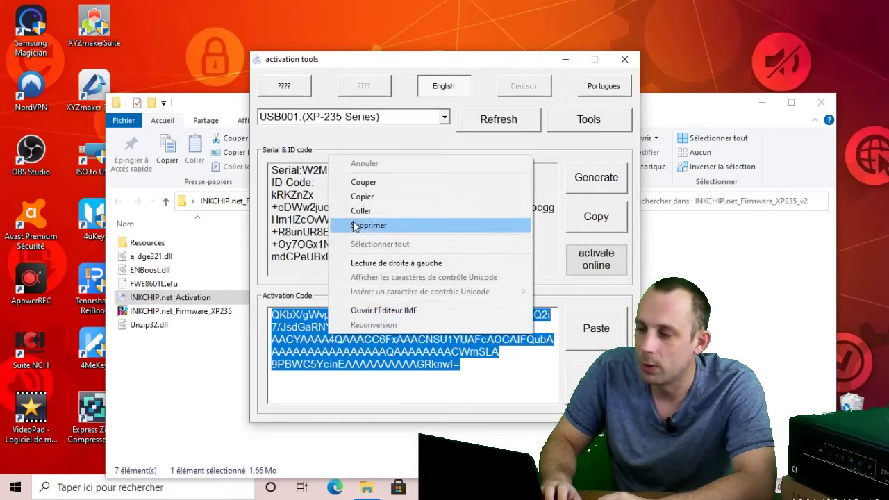
click(370, 198)
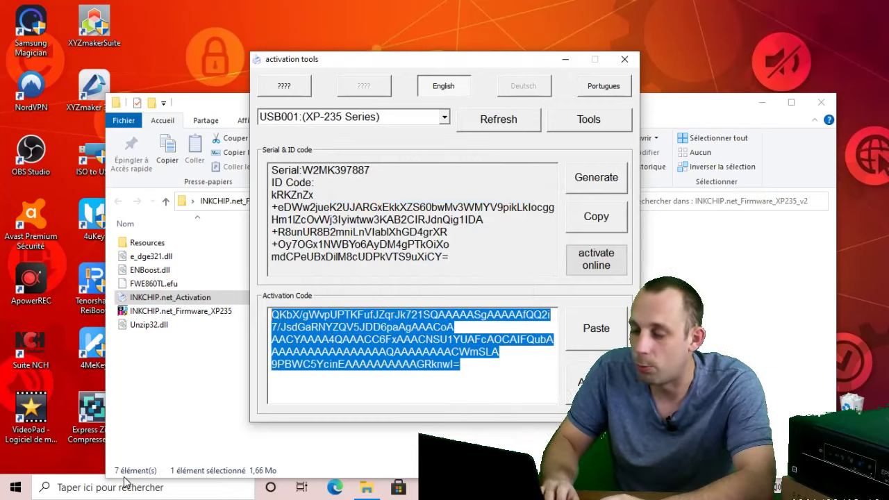
click(66, 493)
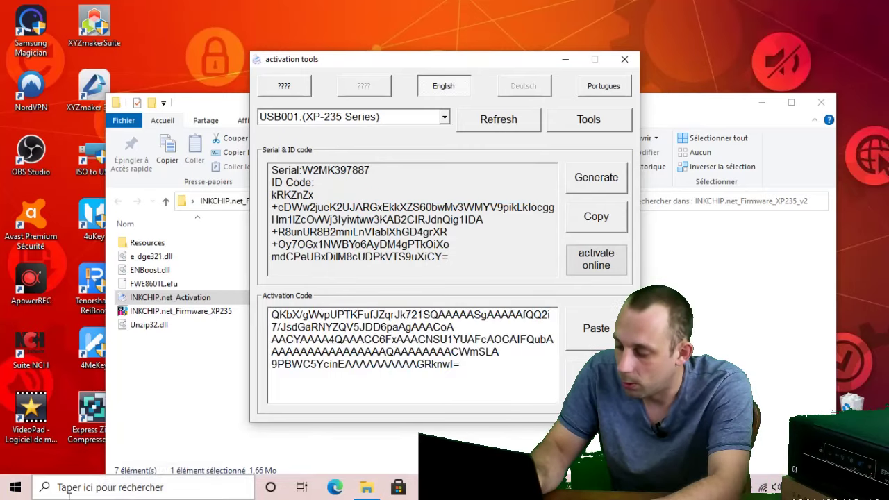
text(bloc)
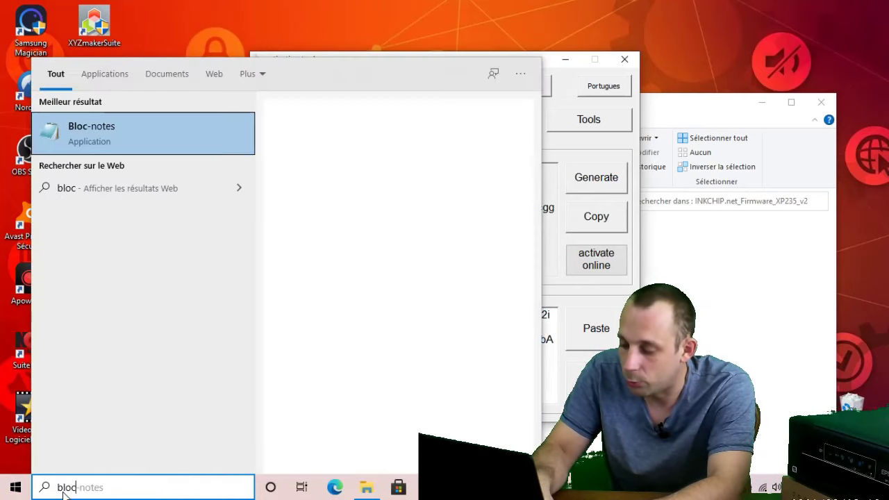
text( note)
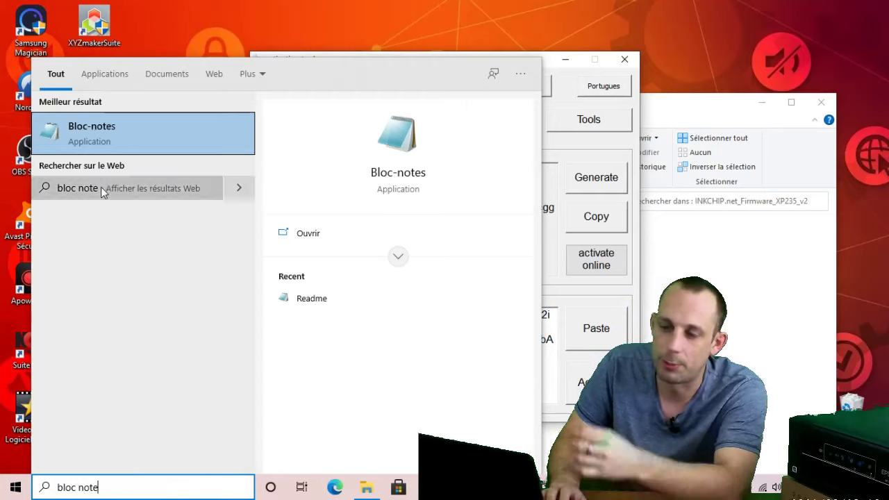
click(139, 143)
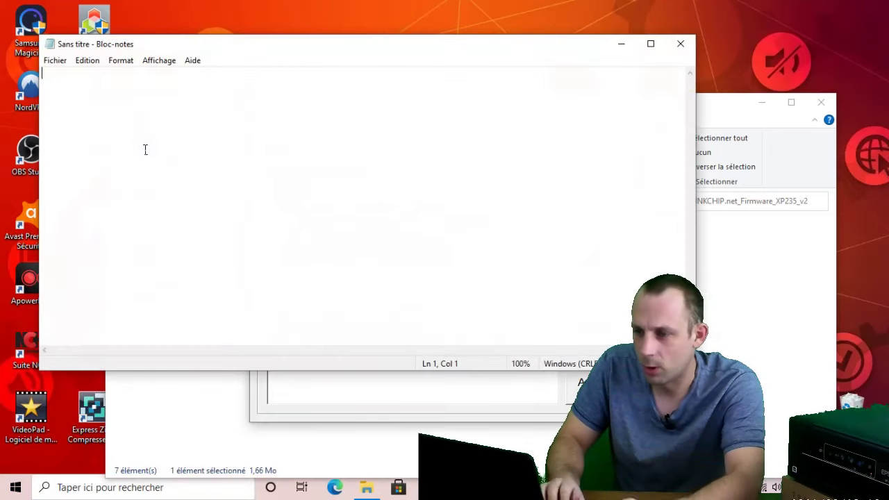
right_click(126, 131)
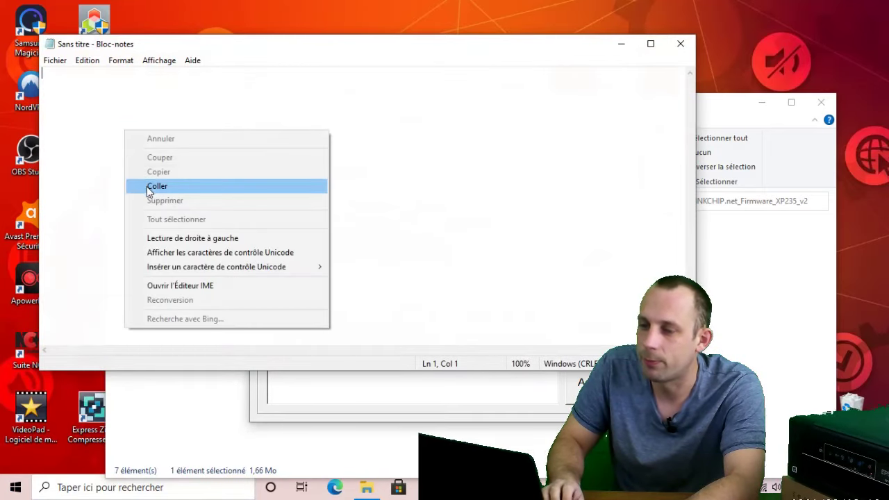
click(154, 187)
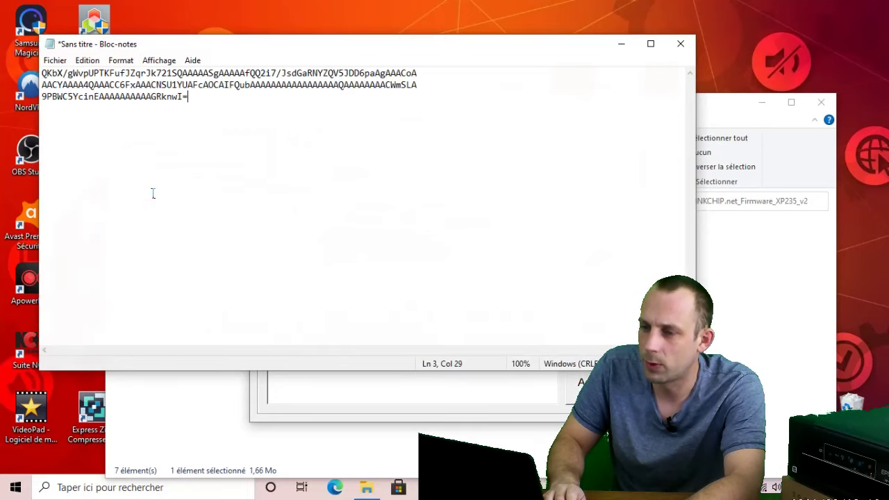
- Save the text file as "code imprimante" in Documents, and close both Bloc-notes and the activation tool
click(55, 60)
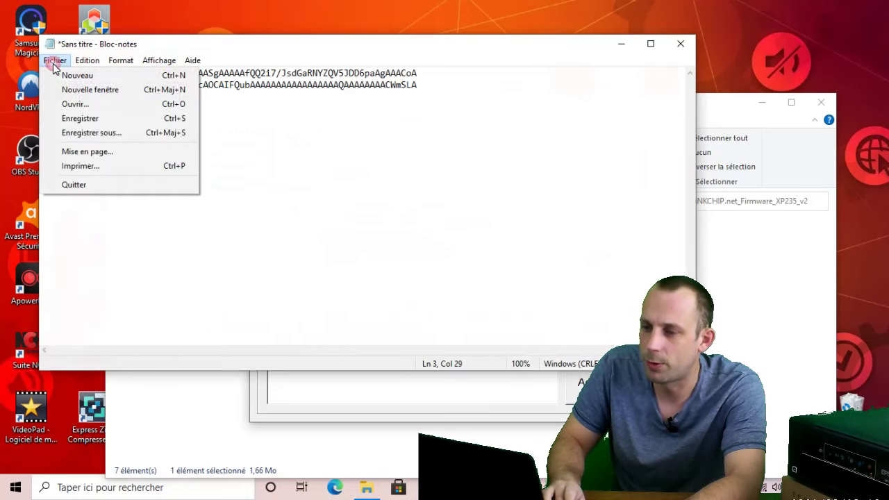
click(82, 132)
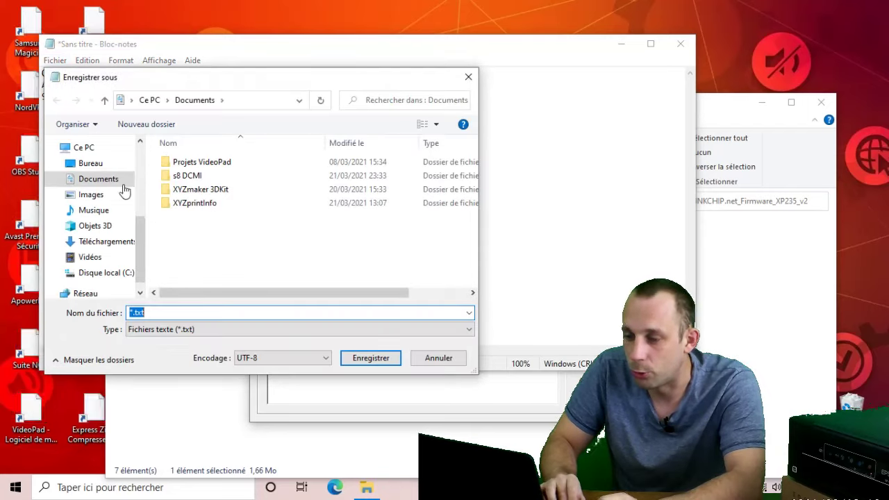
key(BackSpace)
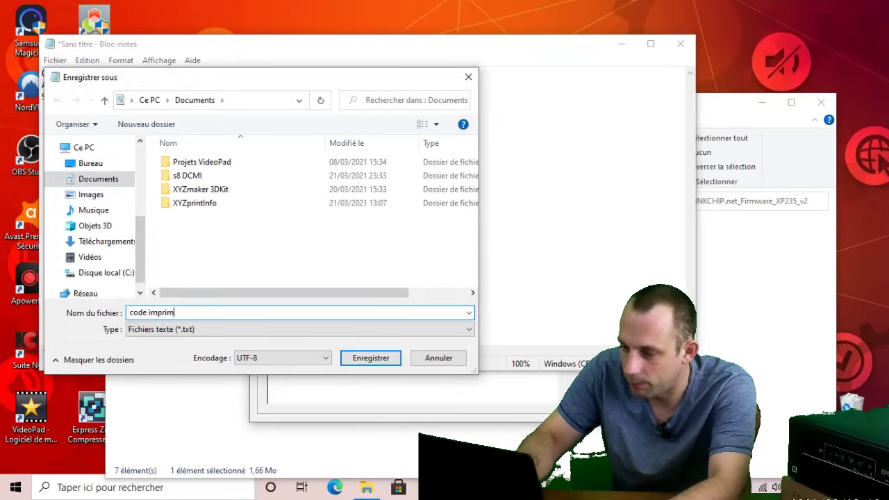
key(Return)
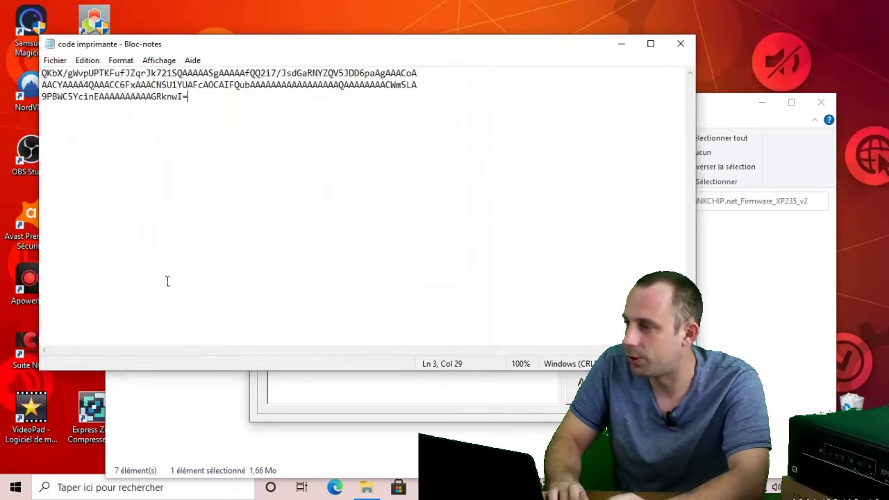
click(681, 44)
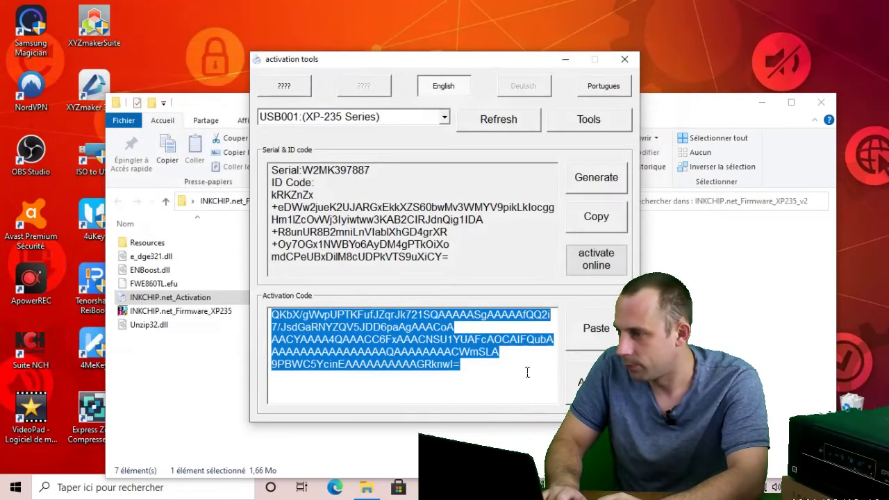
click(623, 61)
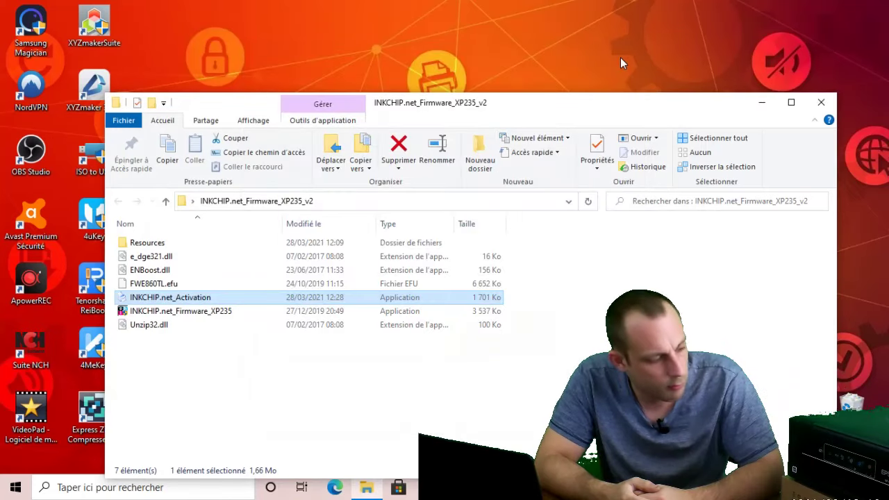